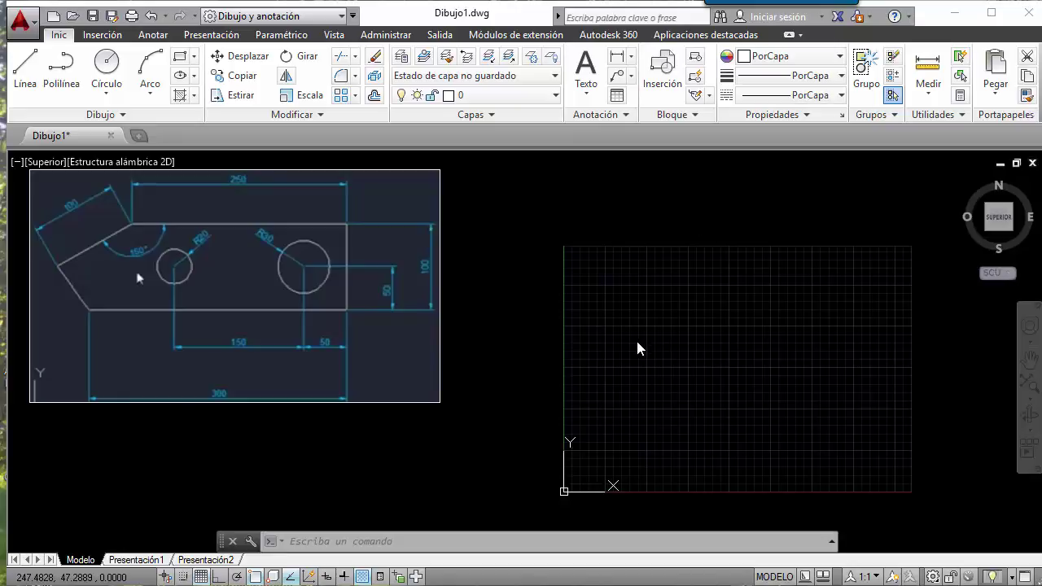
Set the model-space limits to 0,0 and 420,297 with the limits command.
click(356, 543)
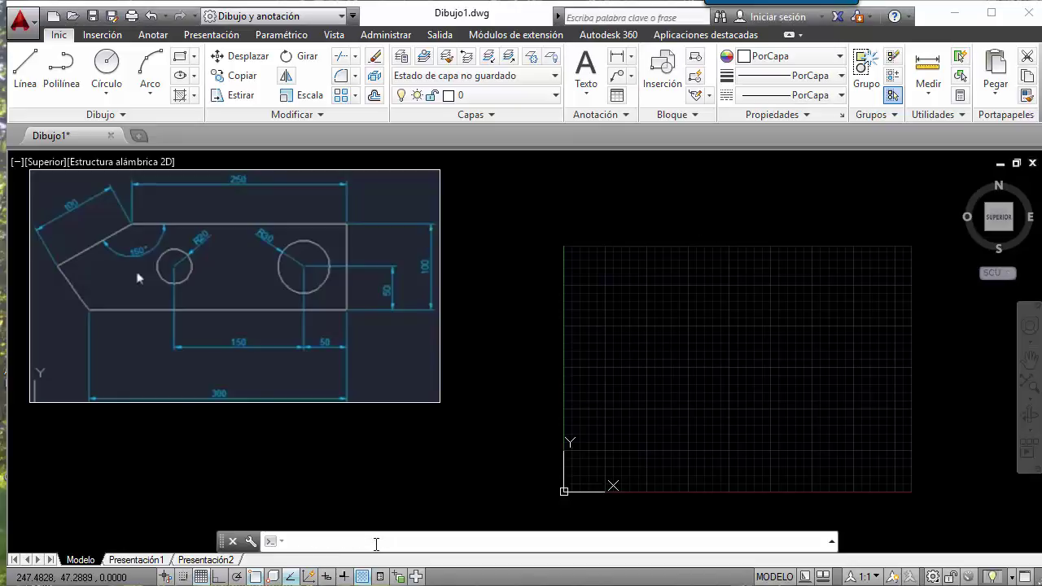
text(lis)
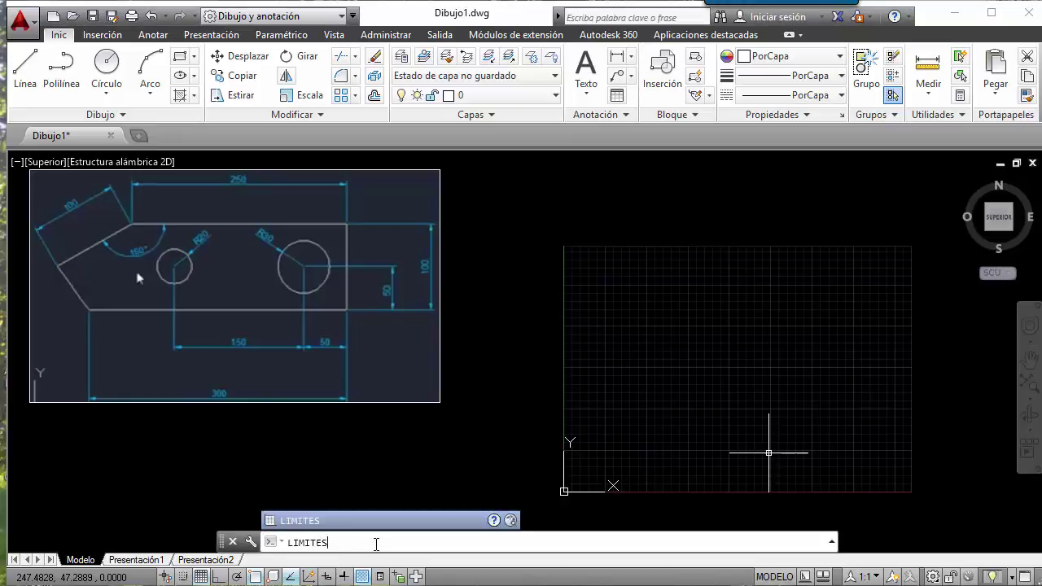
key(Return)
key(Return)
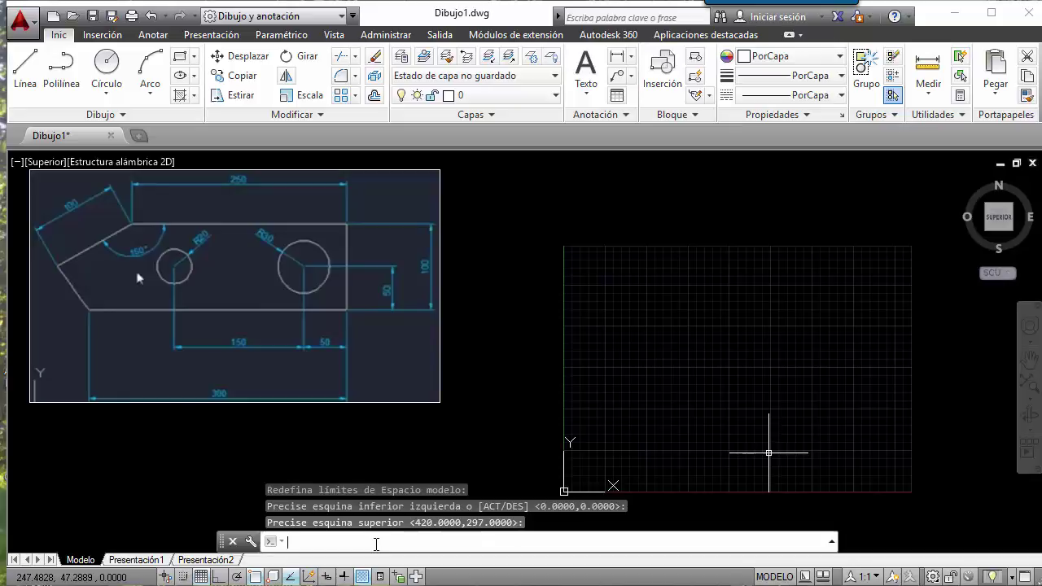
key(Return)
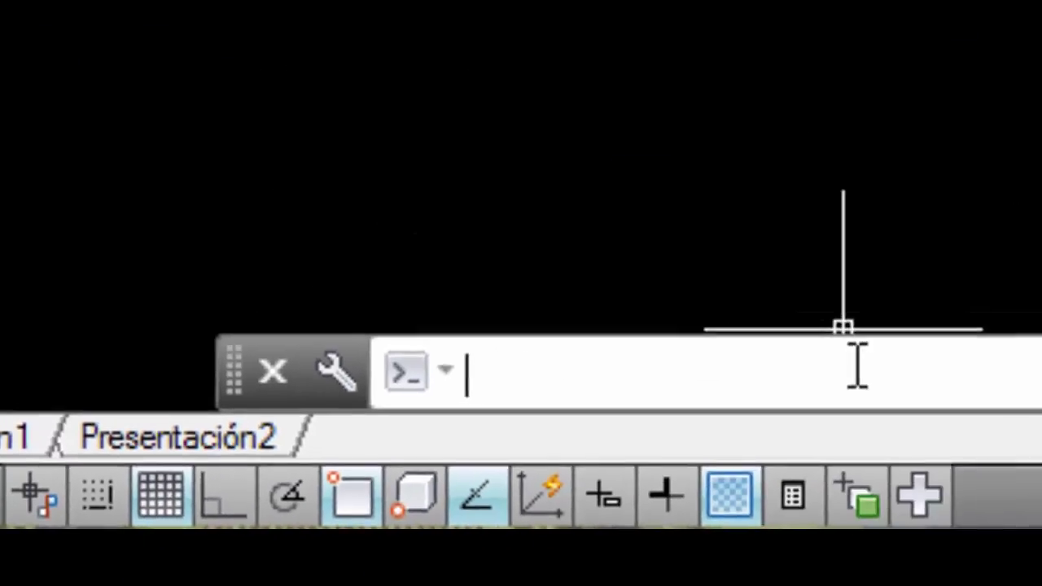
Use REJILLA to tie the grid to the limits, with grid beyond limits set to No.
text(re)
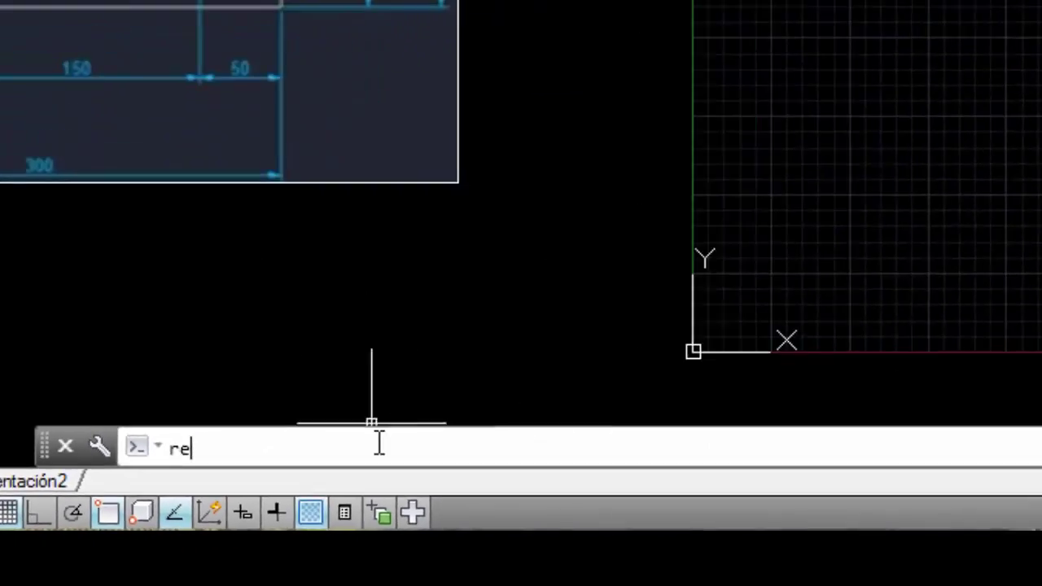
text(jill)
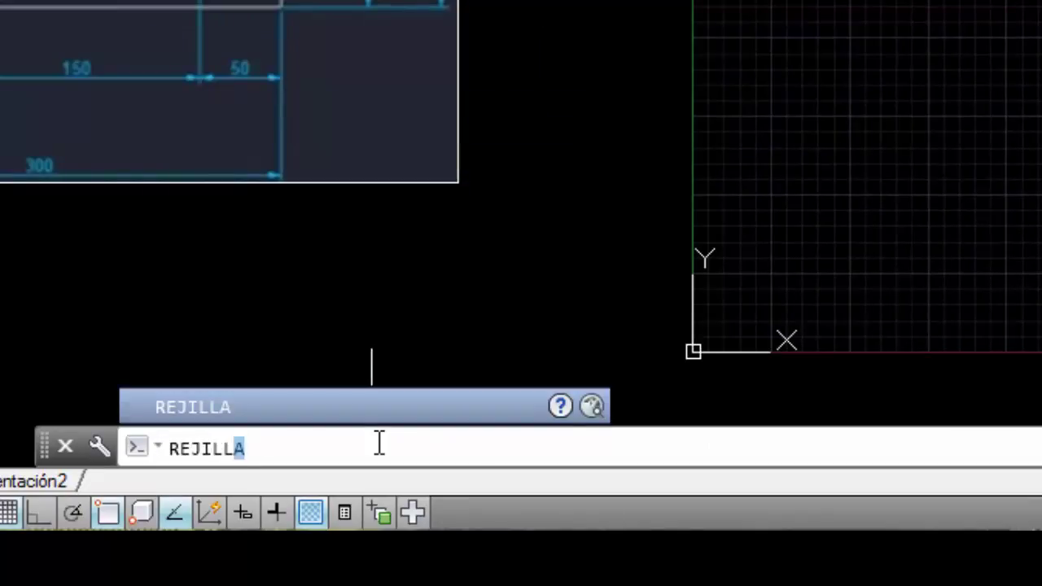
text(a)
key(Return)
text(1)
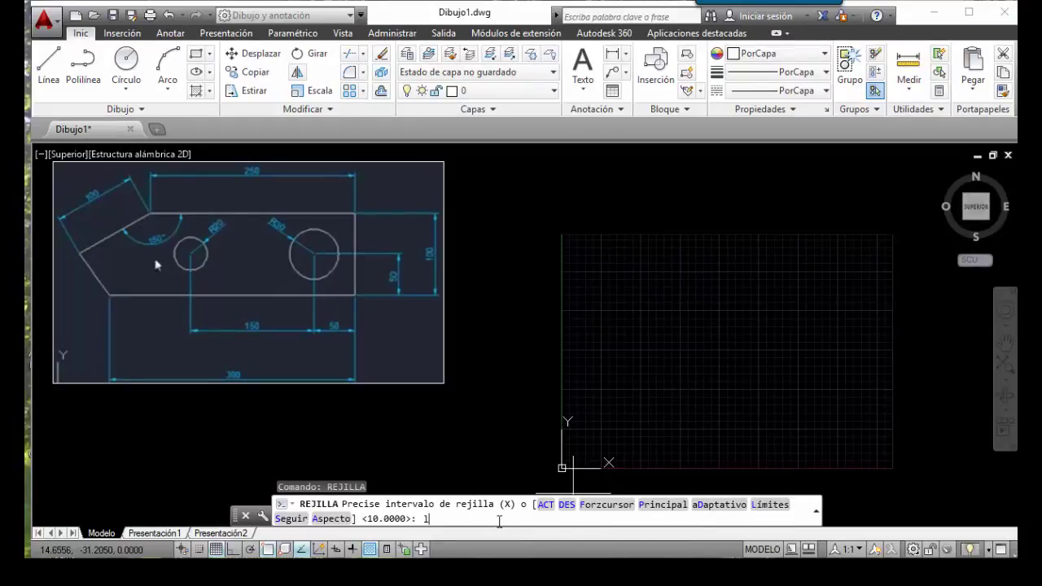
key(Return)
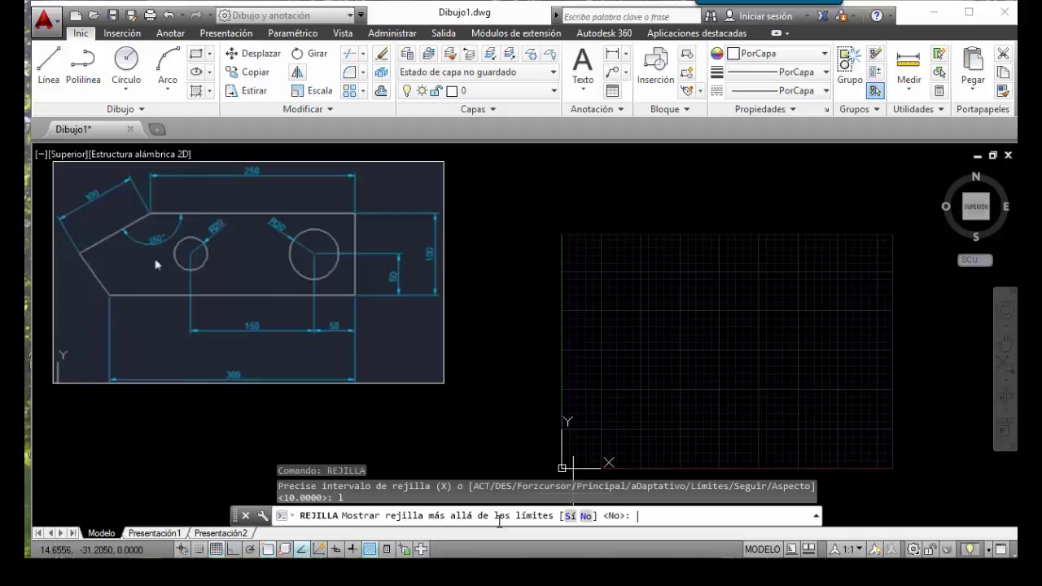
key(Return)
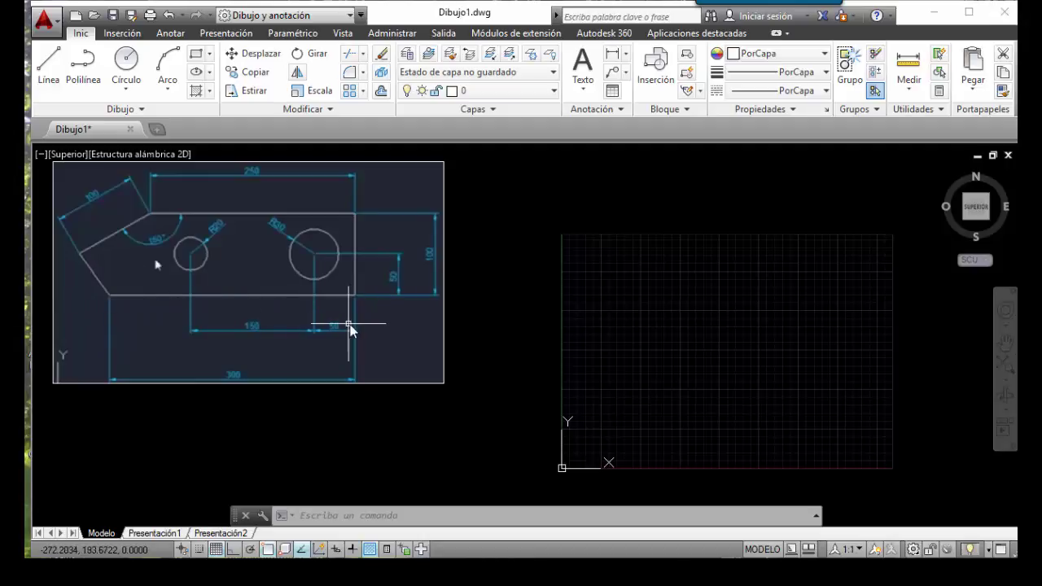
Select the reference image, then start the Línea command.
click(174, 173)
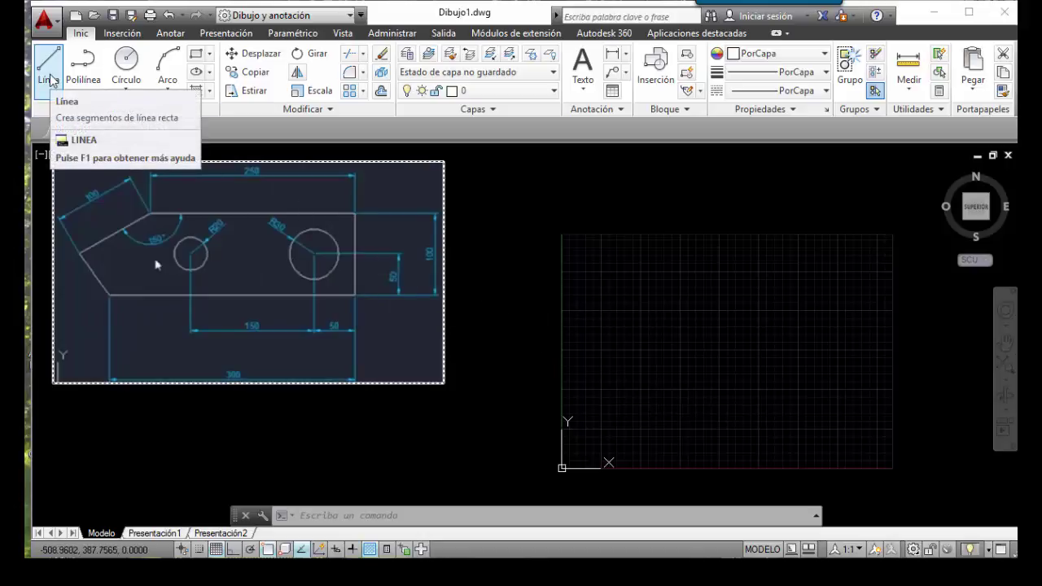
key(Escape)
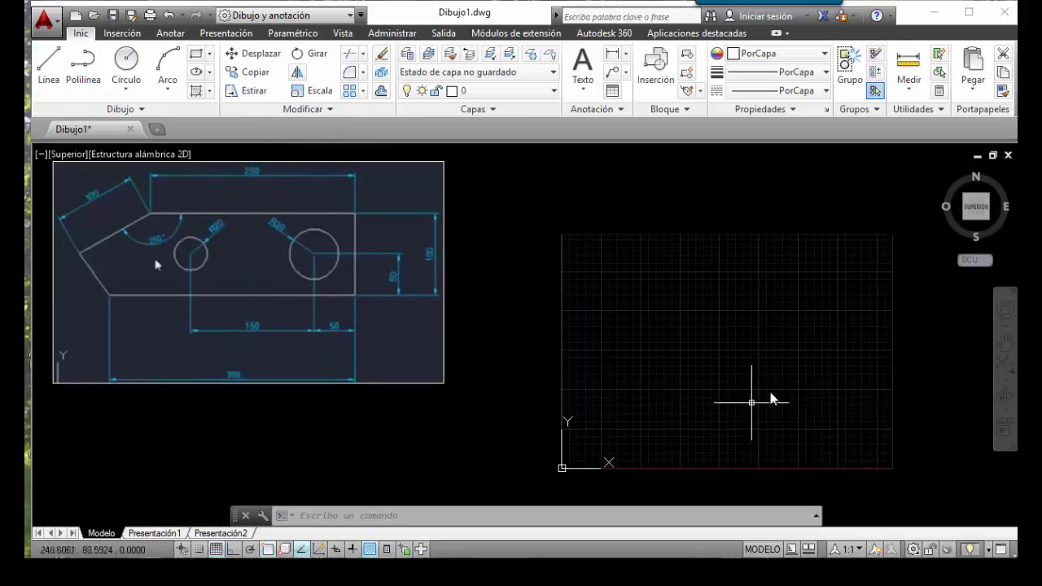
click(145, 167)
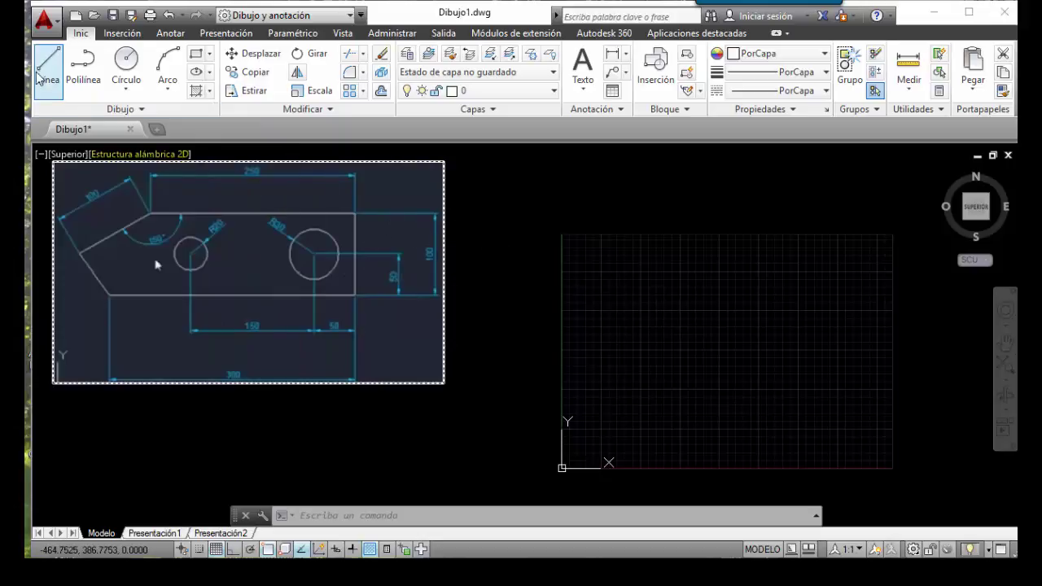
click(39, 77)
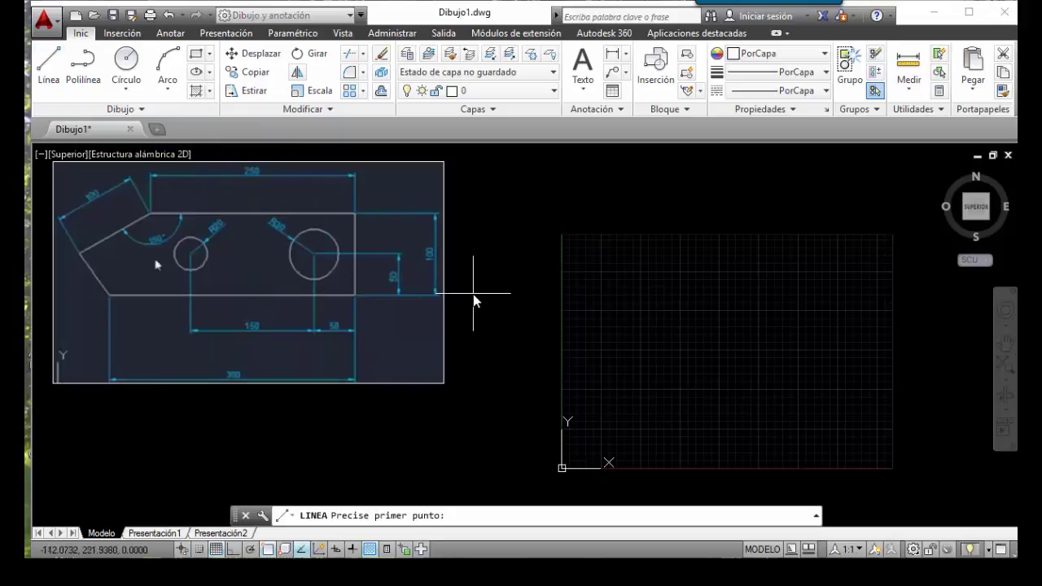
click(599, 429)
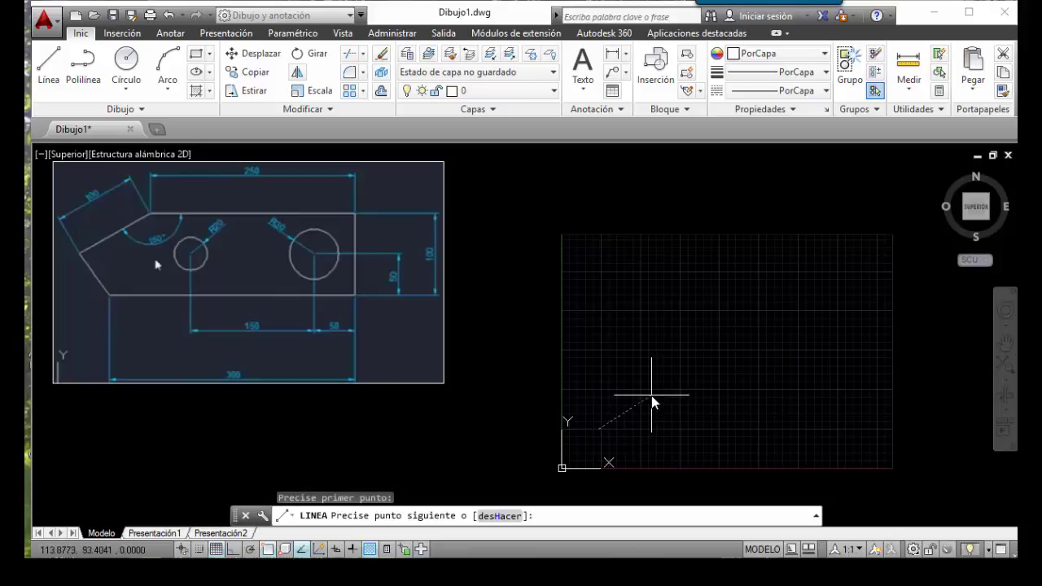
text(@300)
text(,0)
key(Return)
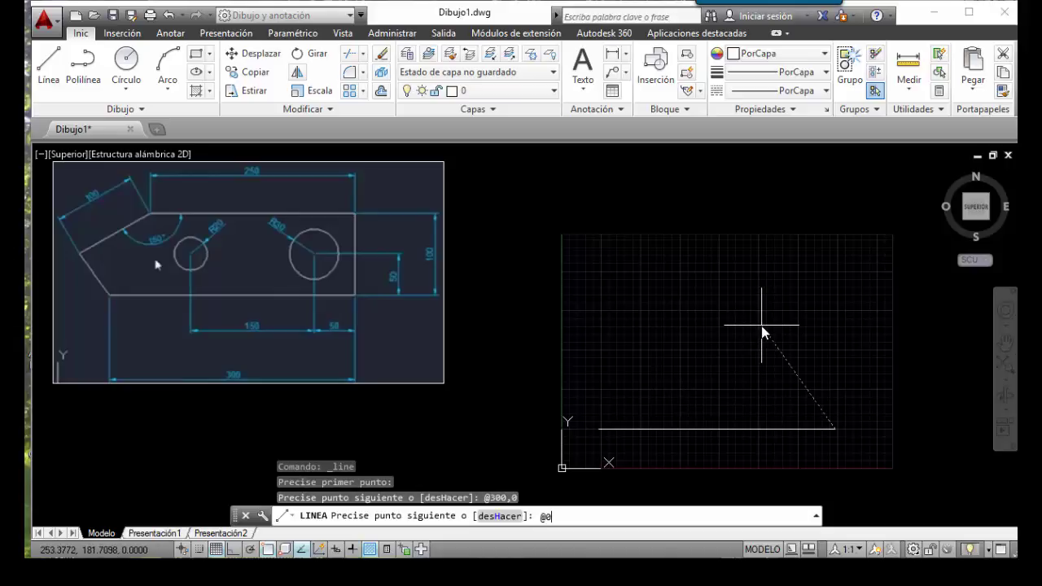
key(Return)
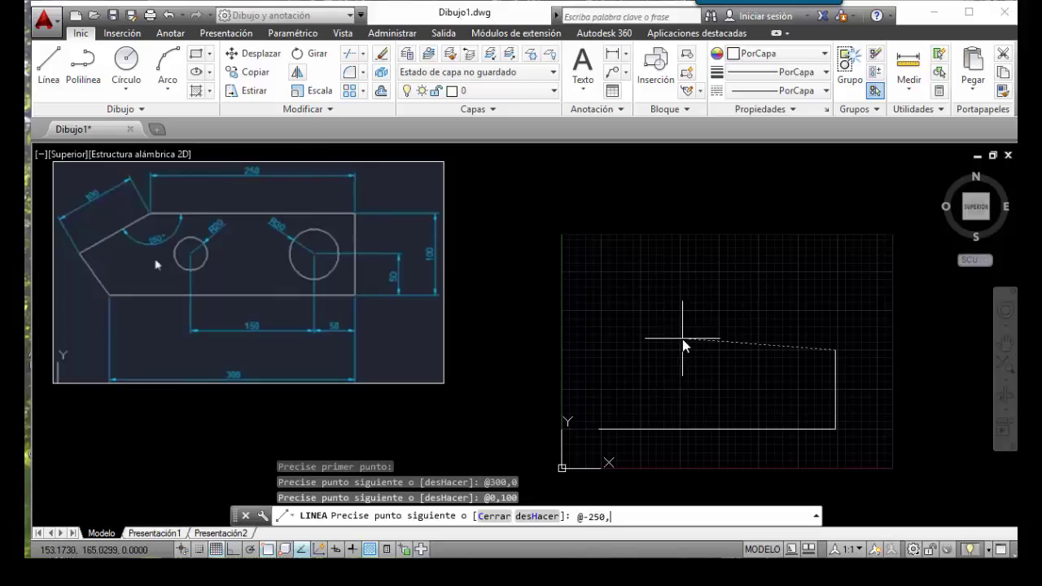
key(Return)
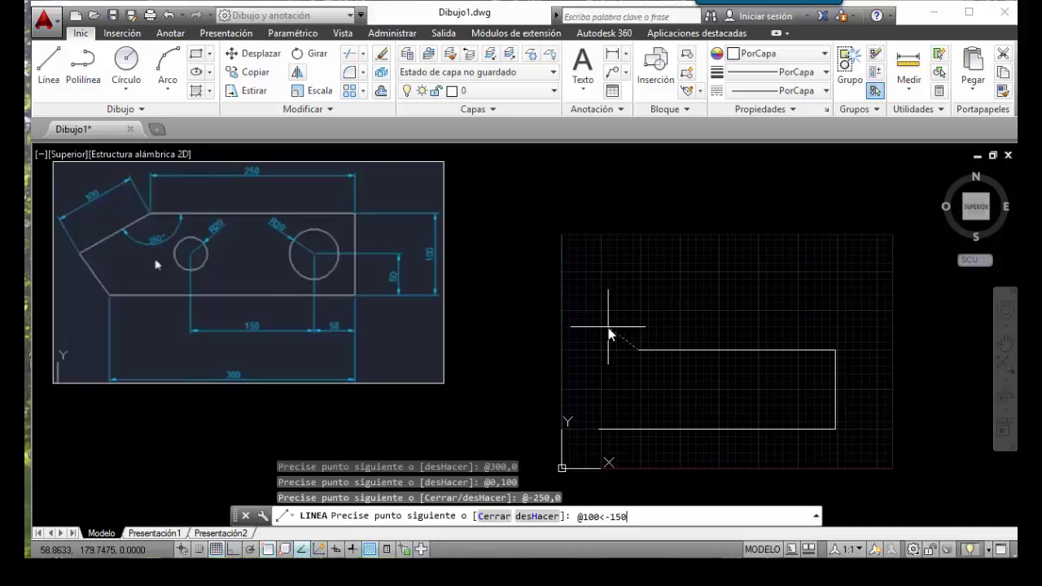
key(Return)
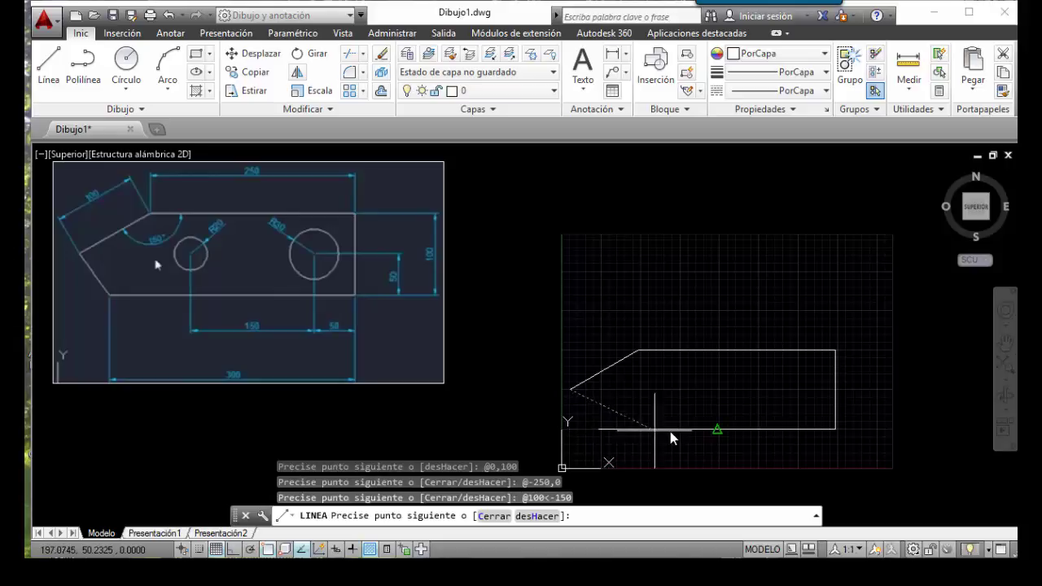
click(598, 428)
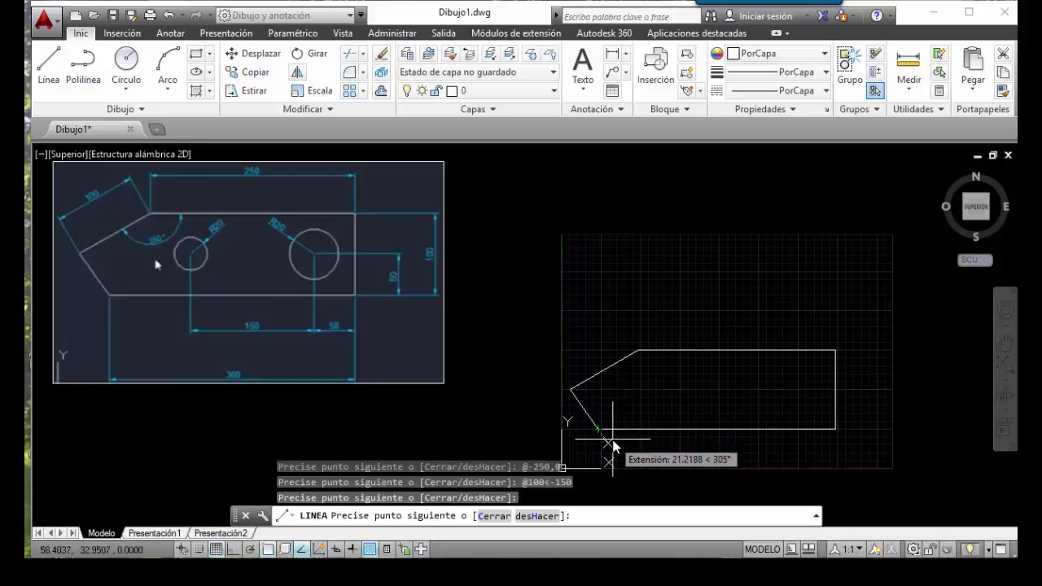
right_click(613, 443)
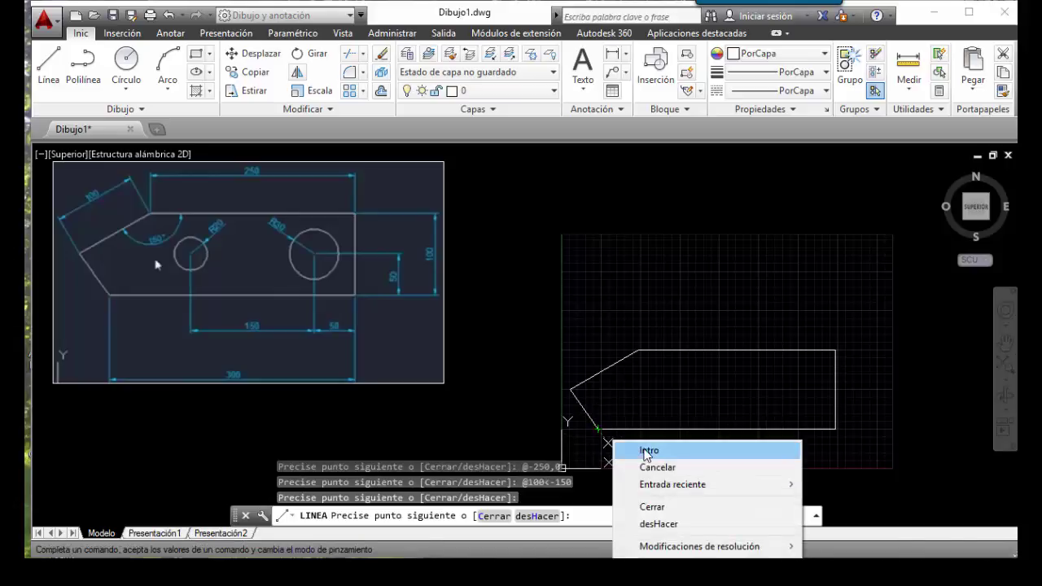
End the LINEA command with the right-click Intro option.
click(649, 450)
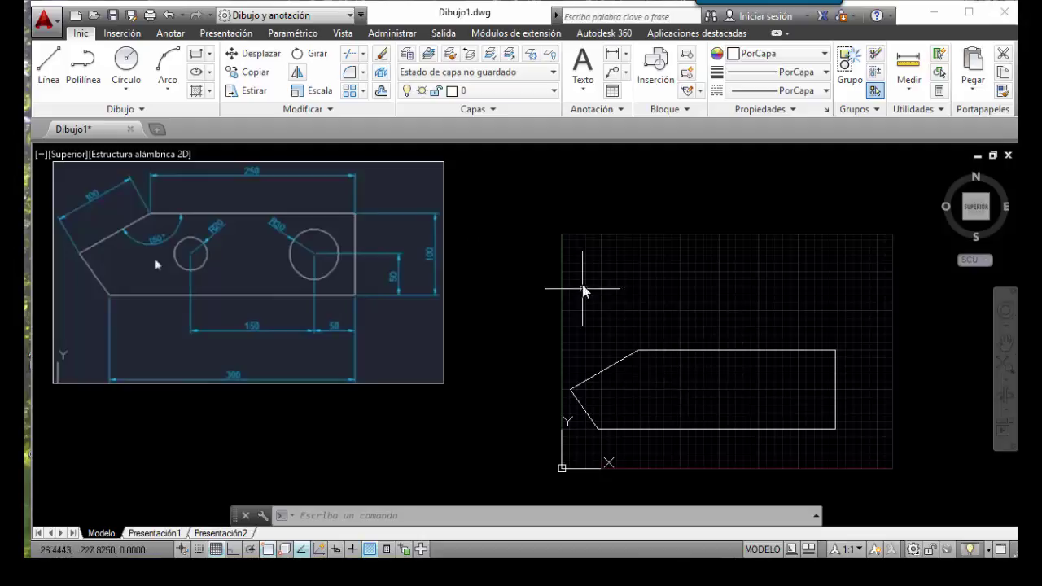
Offset the plate's bottom edge 50 upward as a horizontal centre line.
click(383, 93)
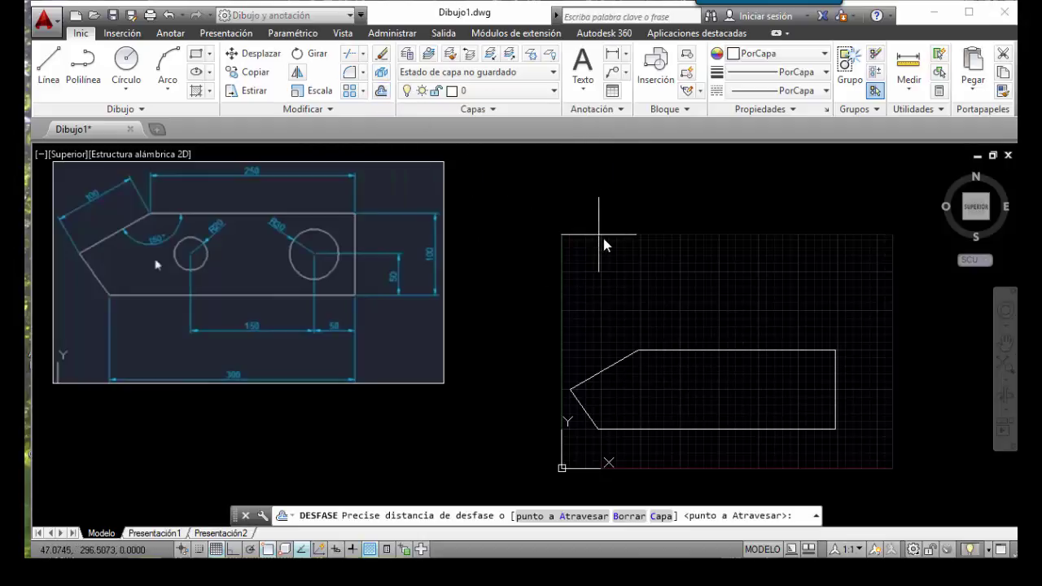
text(50)
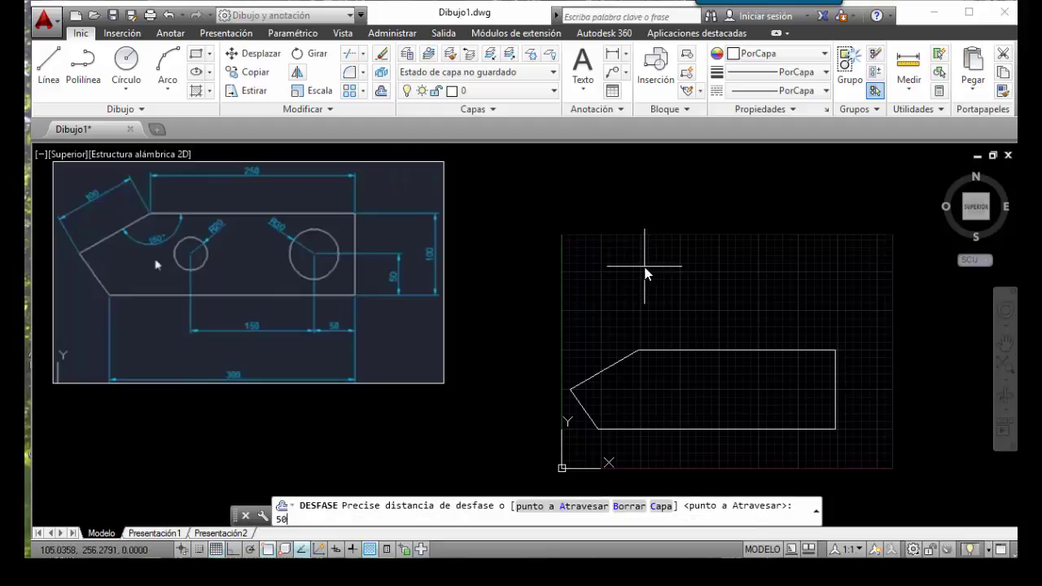
key(Return)
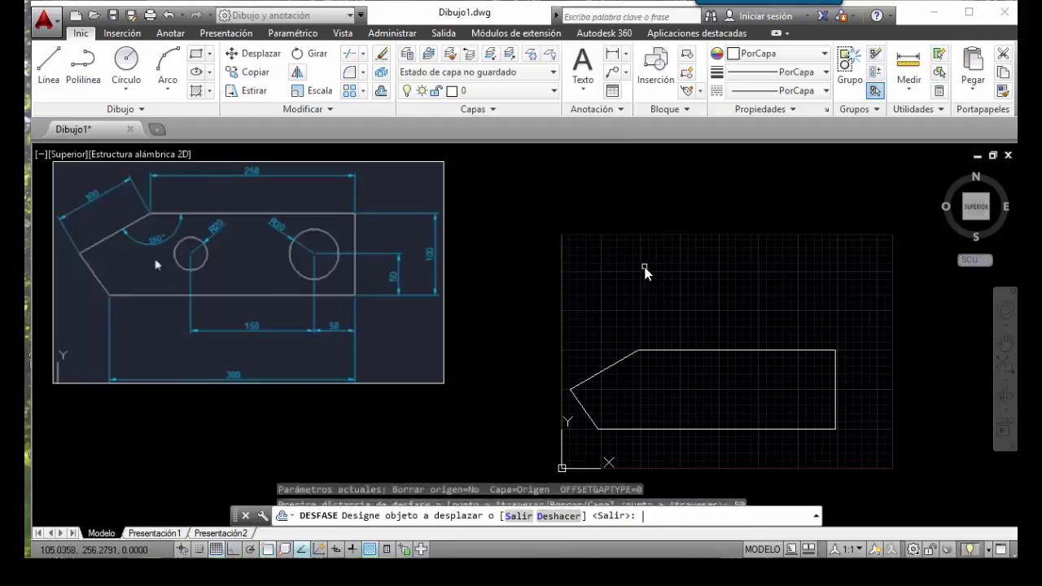
click(796, 431)
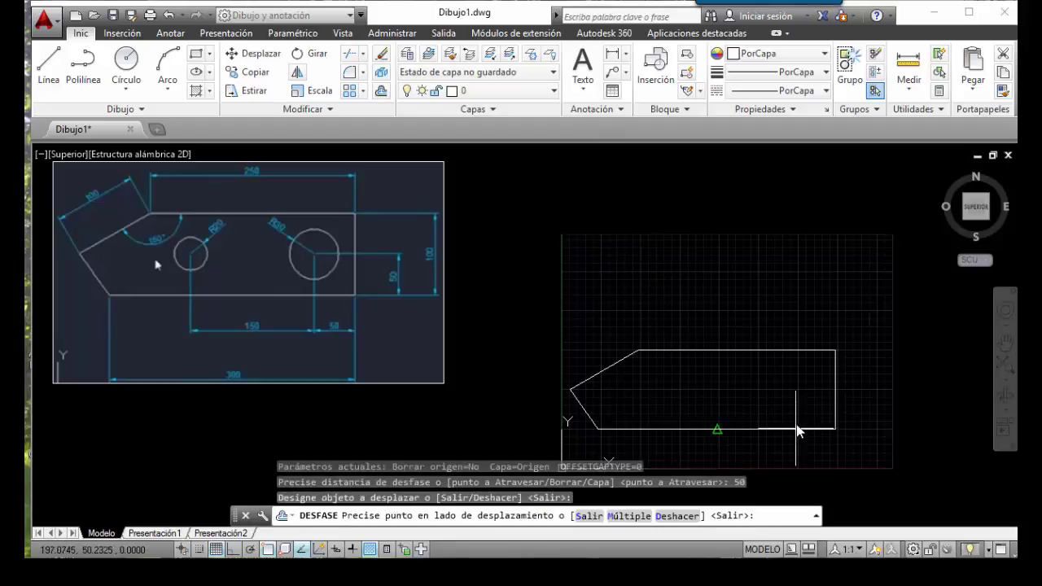
click(792, 402)
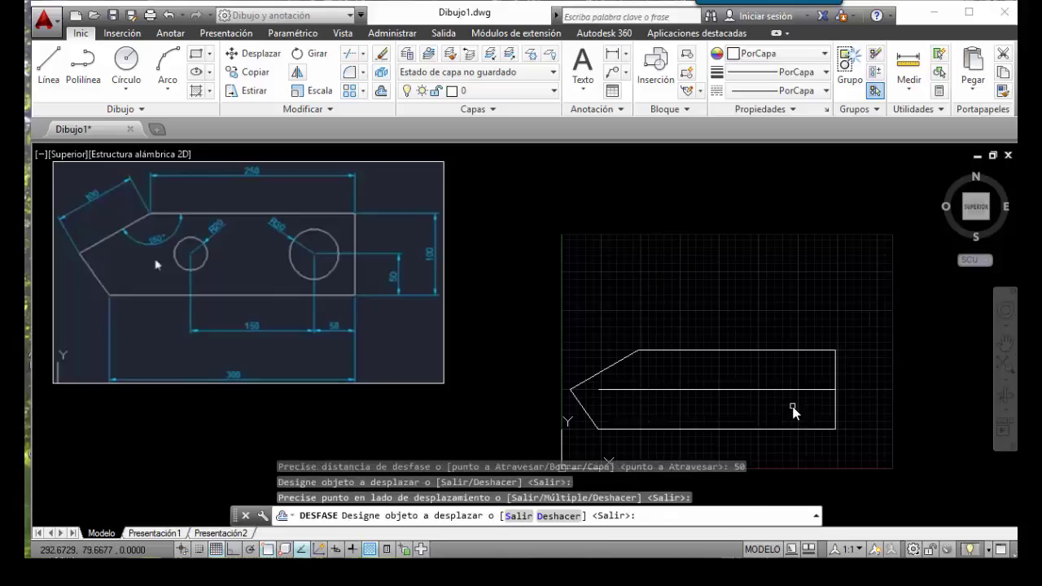
right_click(749, 299)
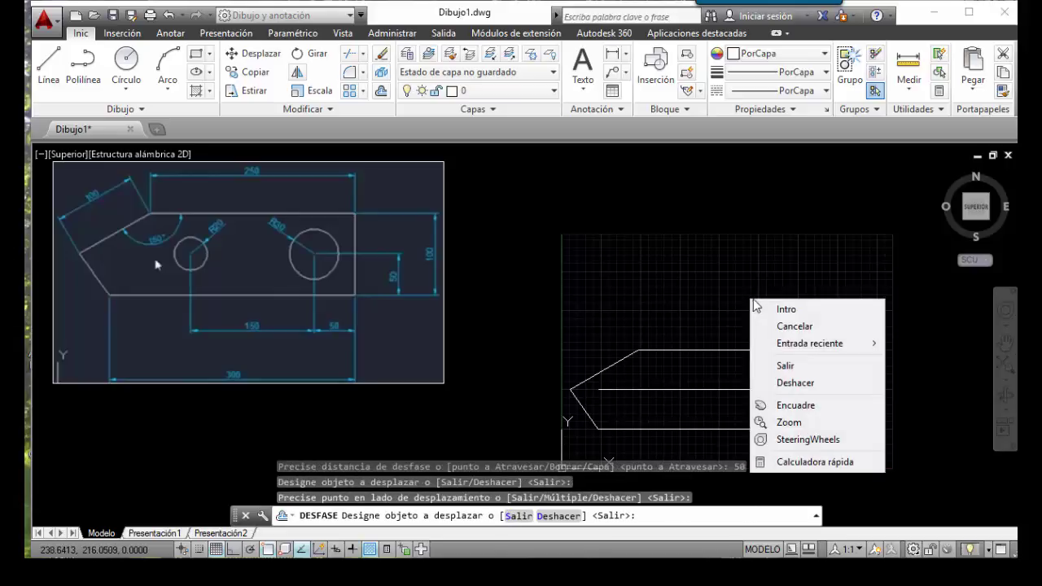
click(769, 308)
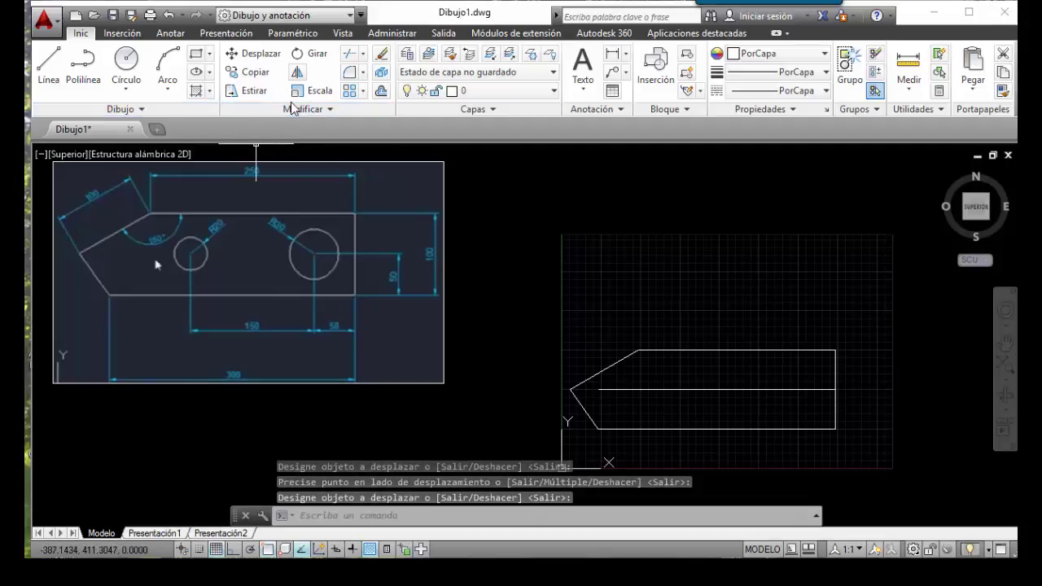
Offset the plate's right edge 50 inward as a vertical construction line.
click(381, 90)
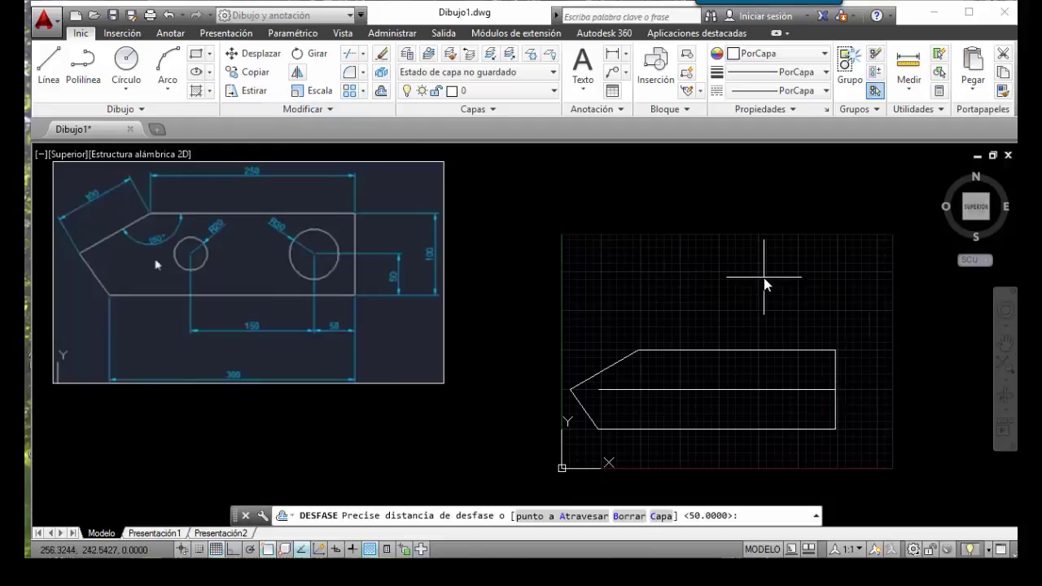
key(Return)
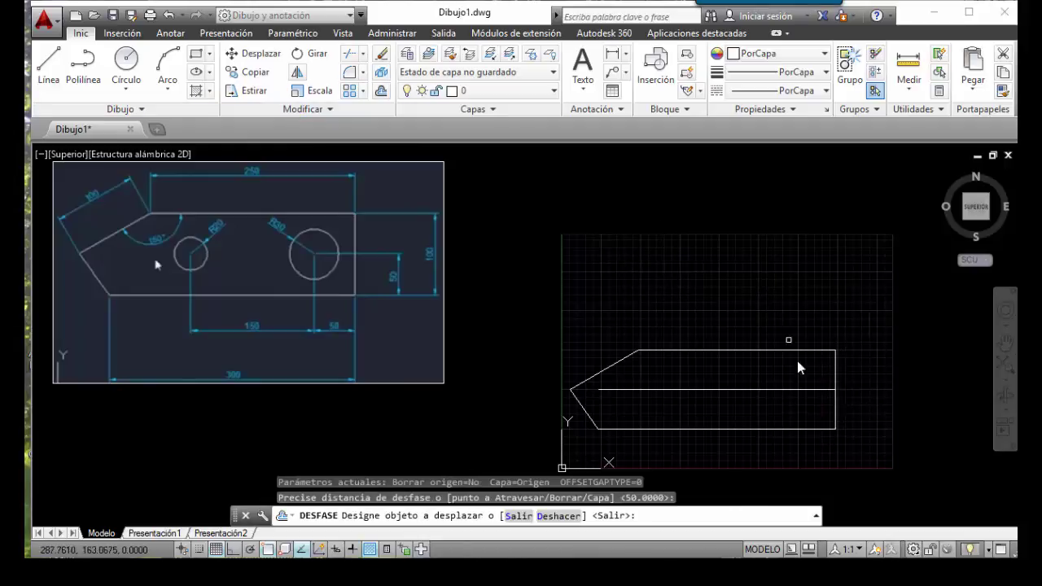
click(836, 417)
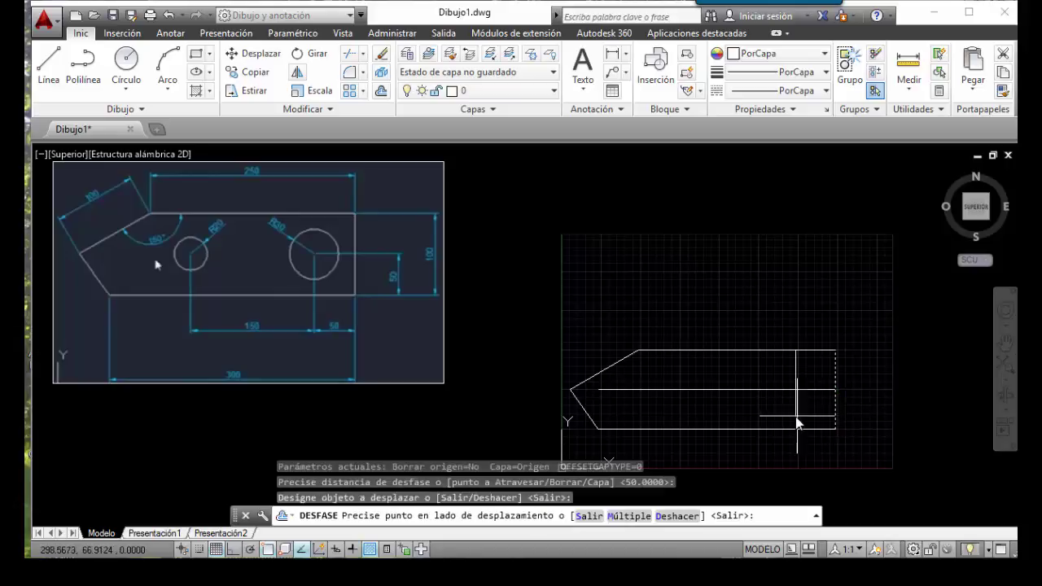
click(785, 415)
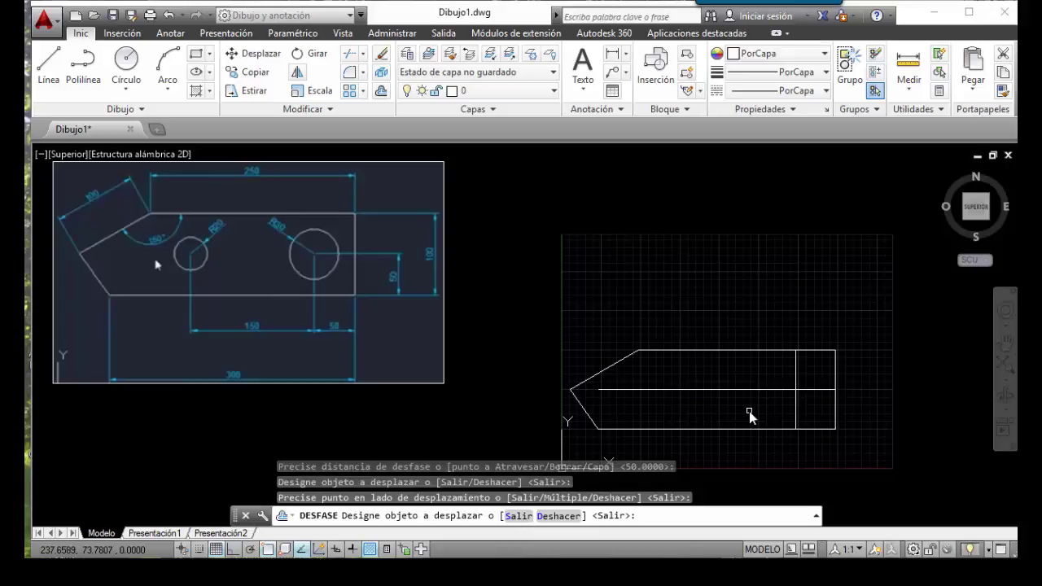
right_click(749, 411)
click(766, 421)
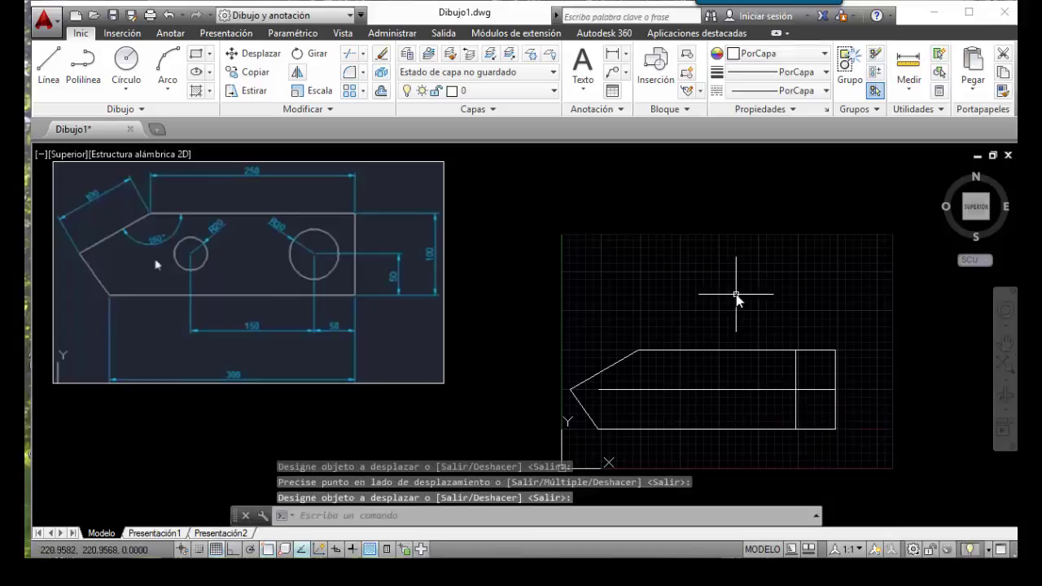
Offset the right vertical construction line 150 units to the left.
right_click(802, 303)
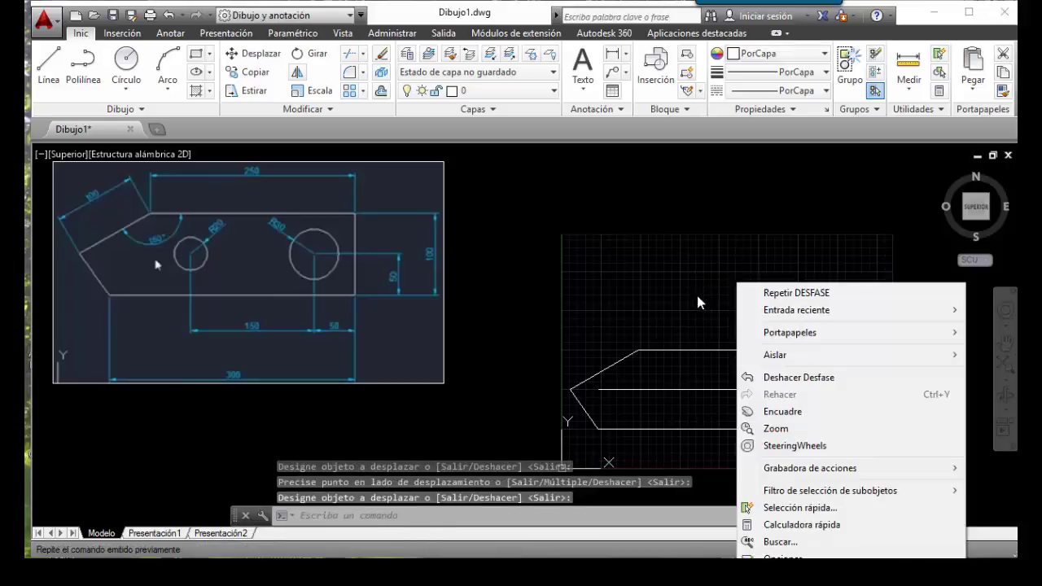
click(803, 294)
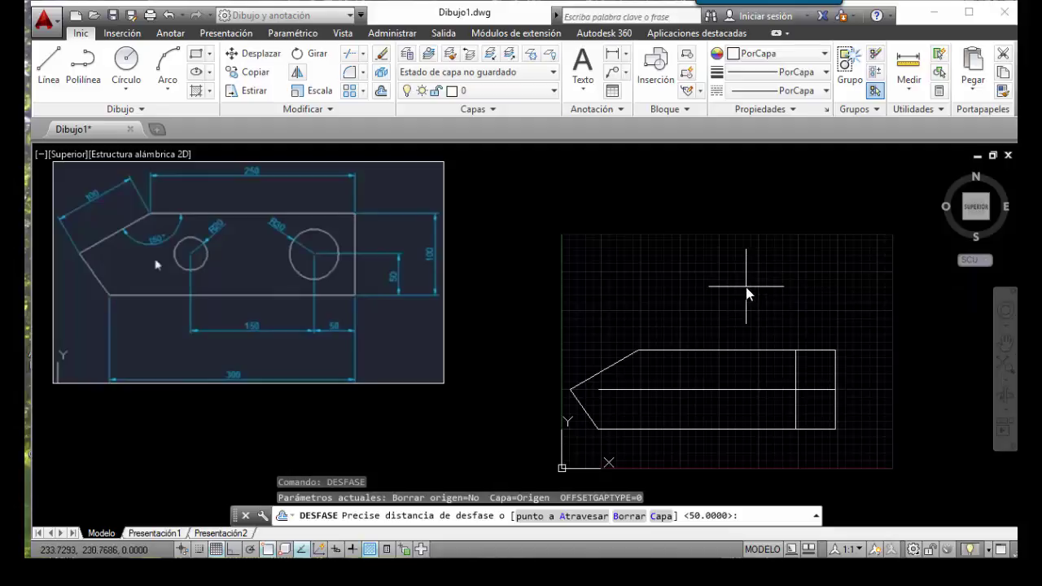
text(150)
key(Return)
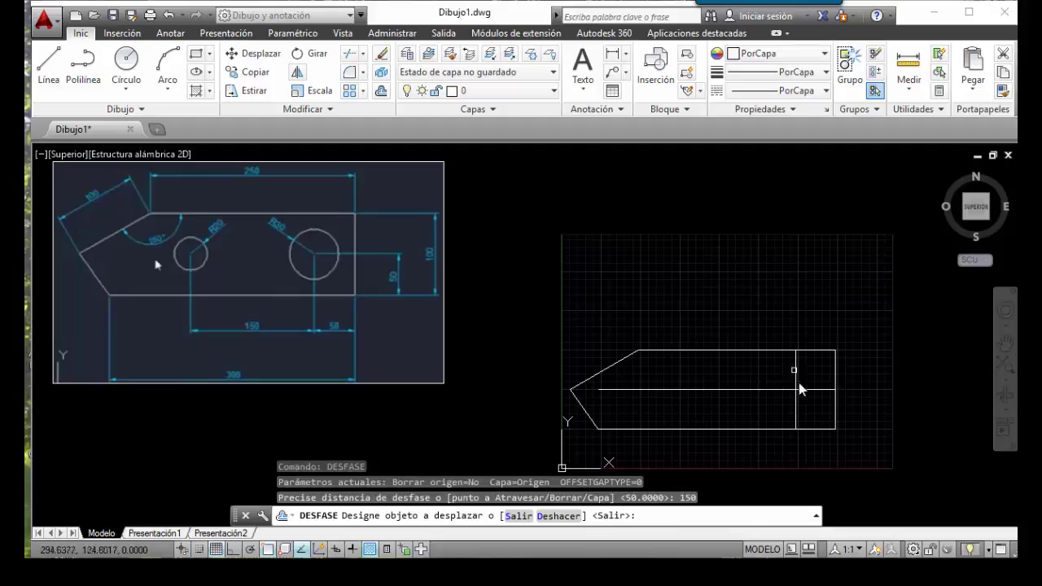
click(796, 411)
click(729, 415)
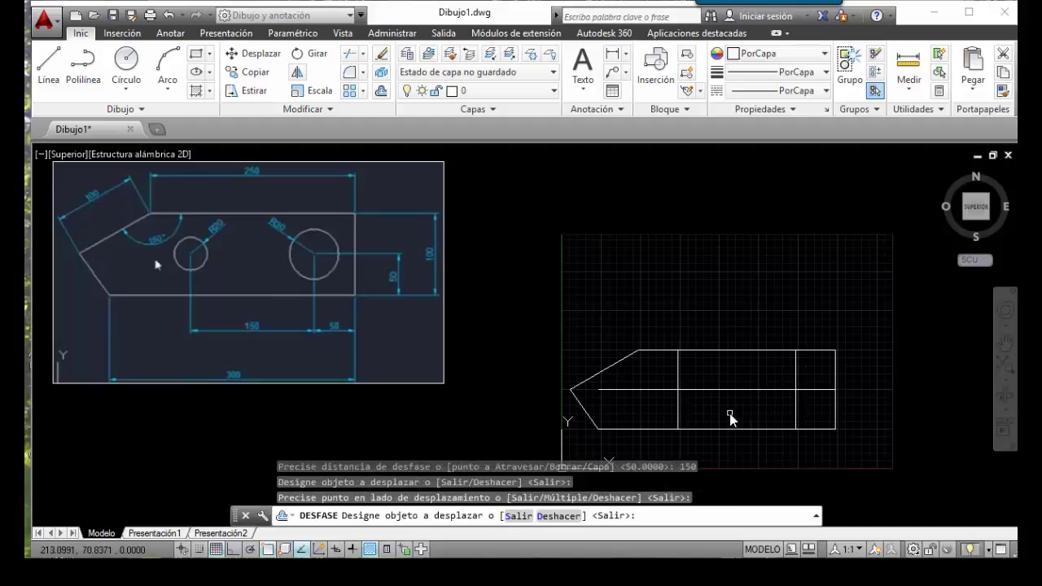
right_click(730, 413)
click(744, 425)
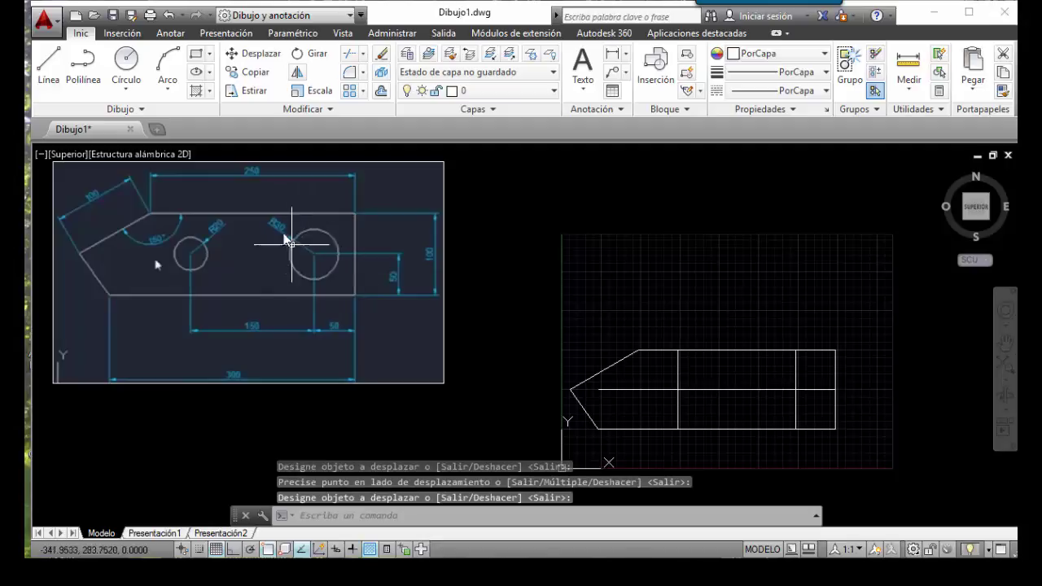
Draw a radius-30 circle centred on the right construction-line intersection.
click(126, 63)
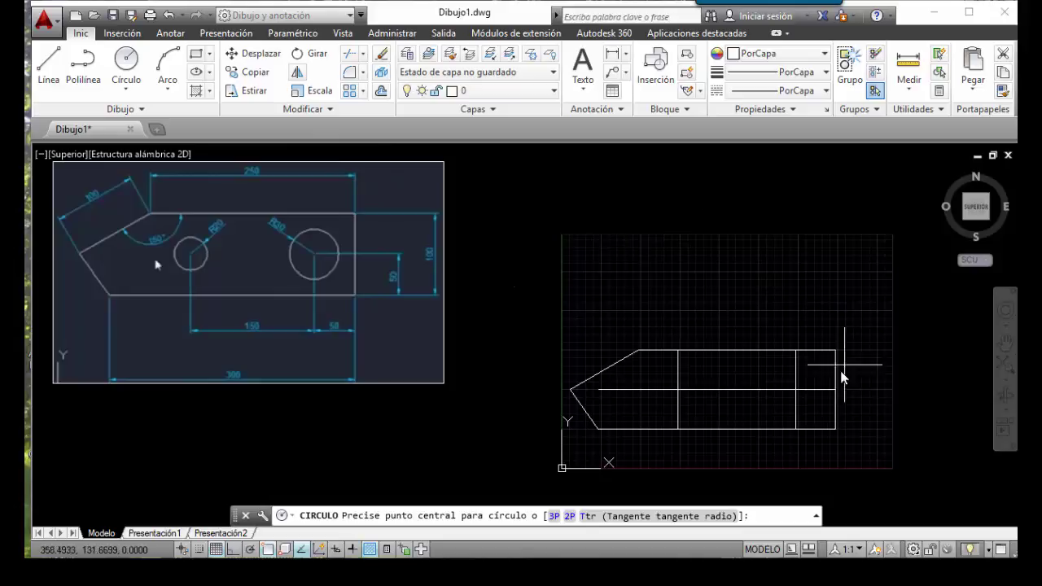
click(796, 394)
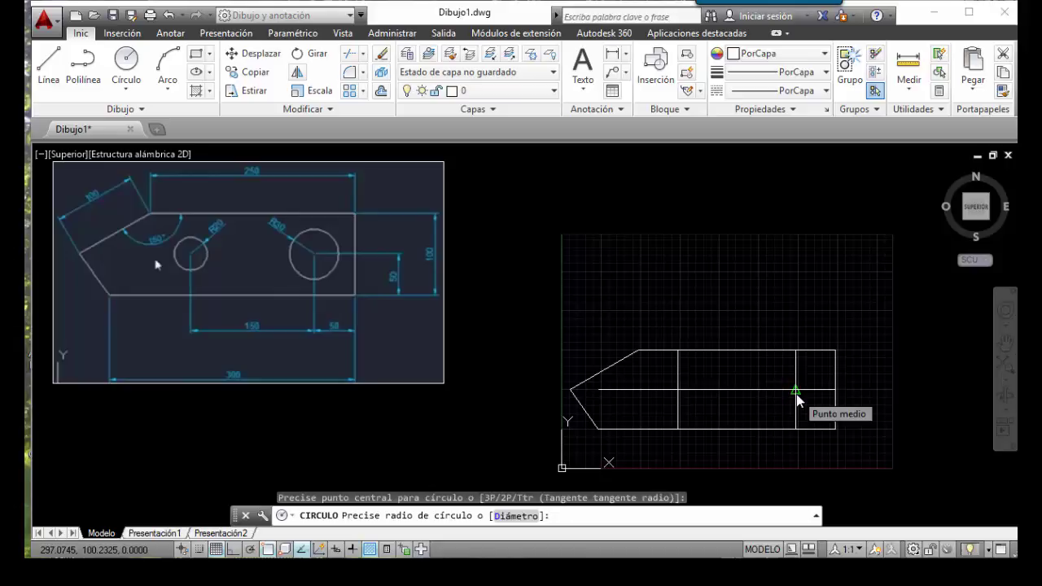
text(30)
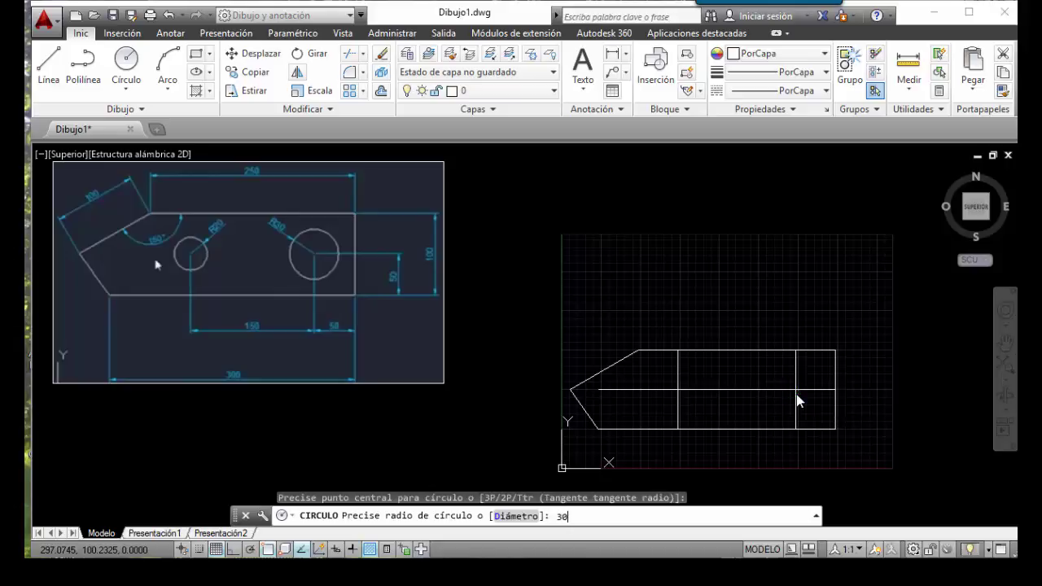
key(Return)
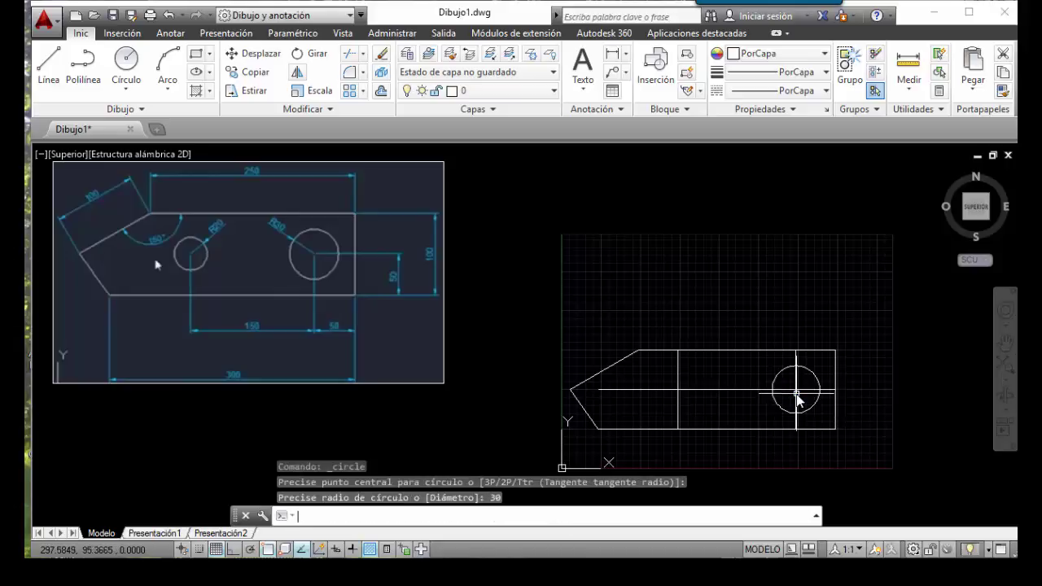
Draw a radius-20 circle centred on the left construction-line intersection.
right_click(682, 284)
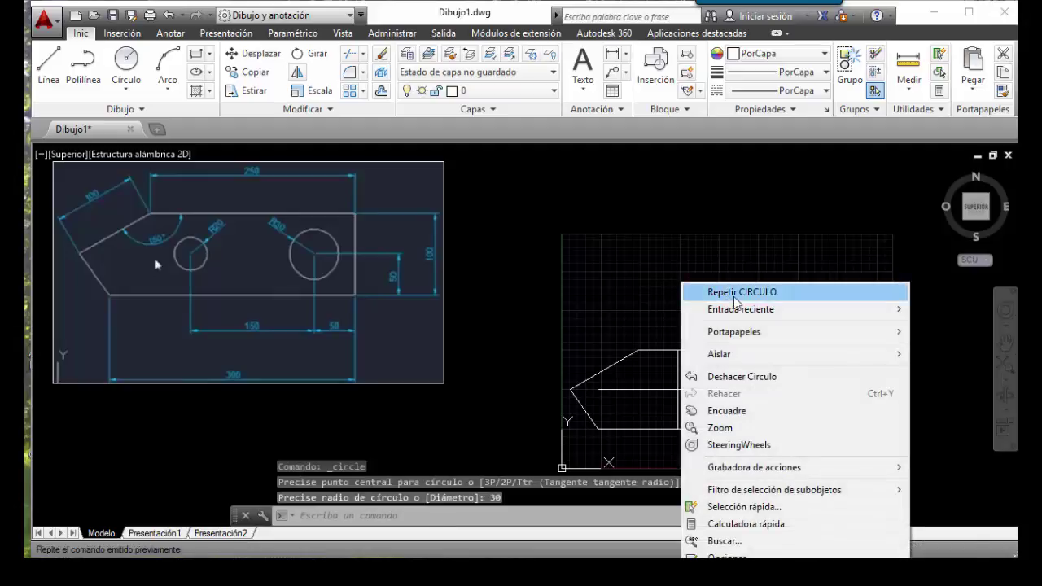
click(735, 291)
click(678, 390)
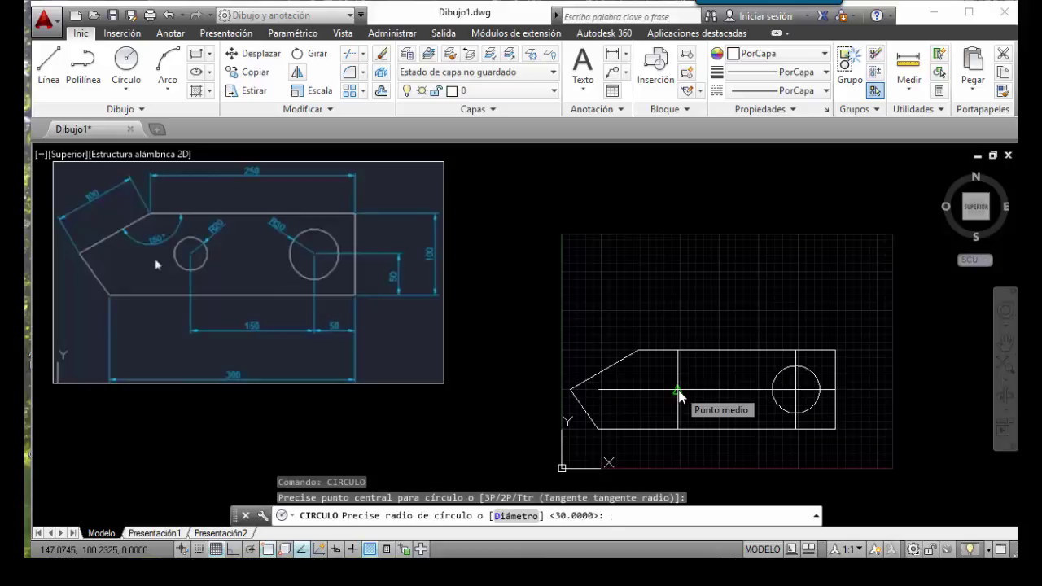
text(20)
key(Return)
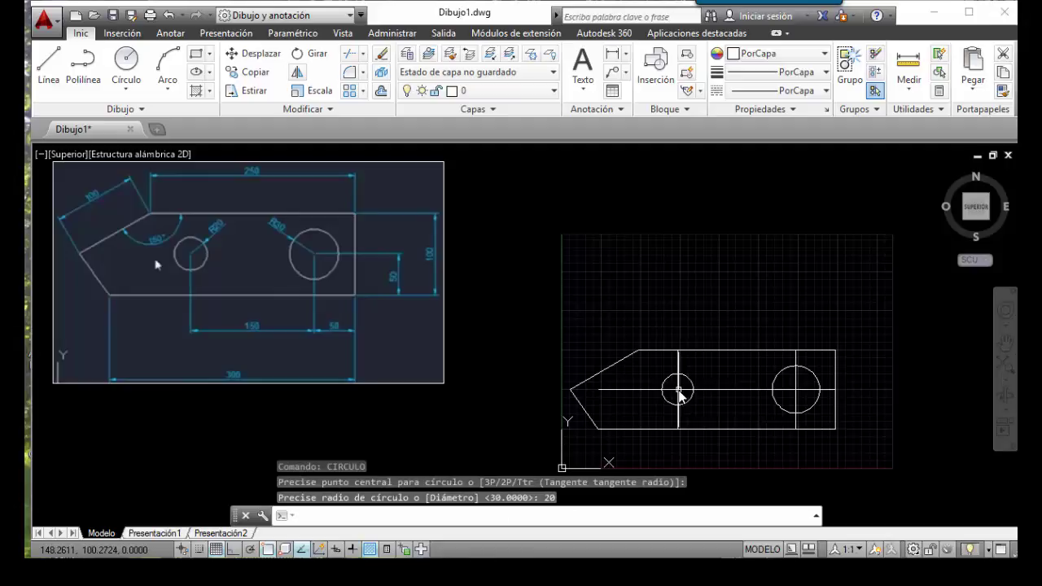
Erase the horizontal centre line and both vertical construction lines, then zoom in.
click(756, 392)
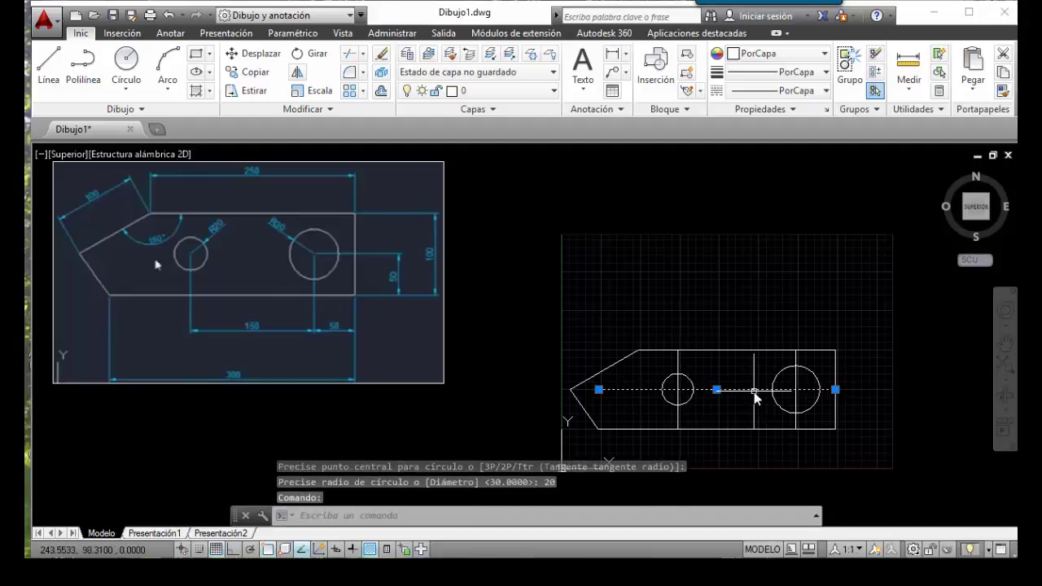
click(678, 371)
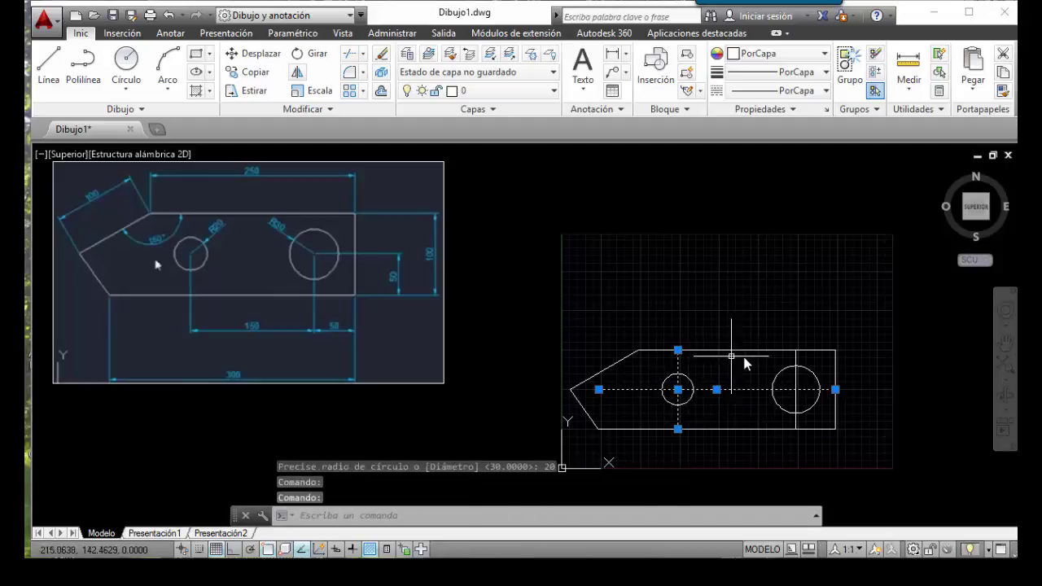
click(795, 352)
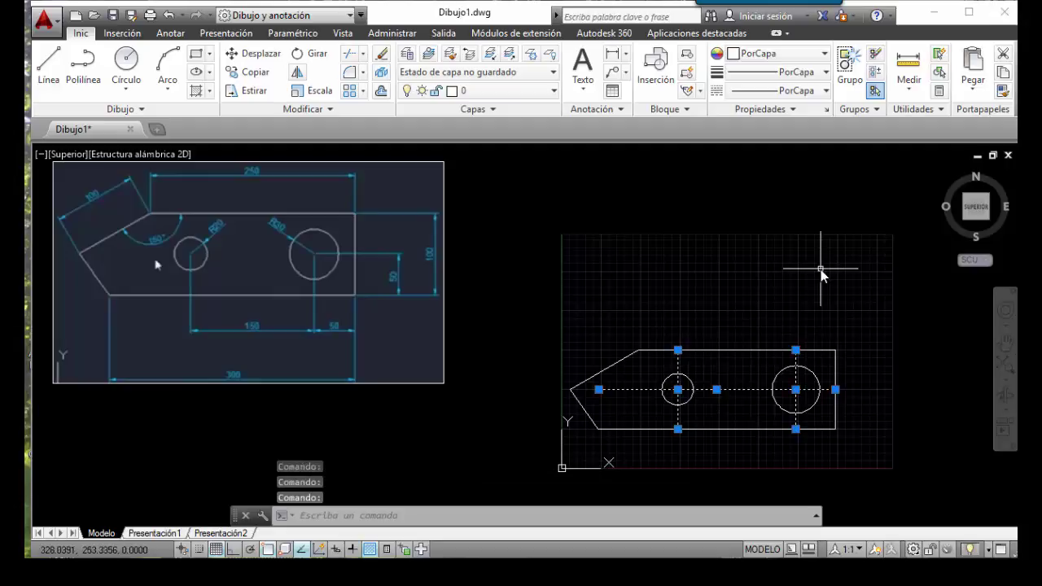
key(Delete)
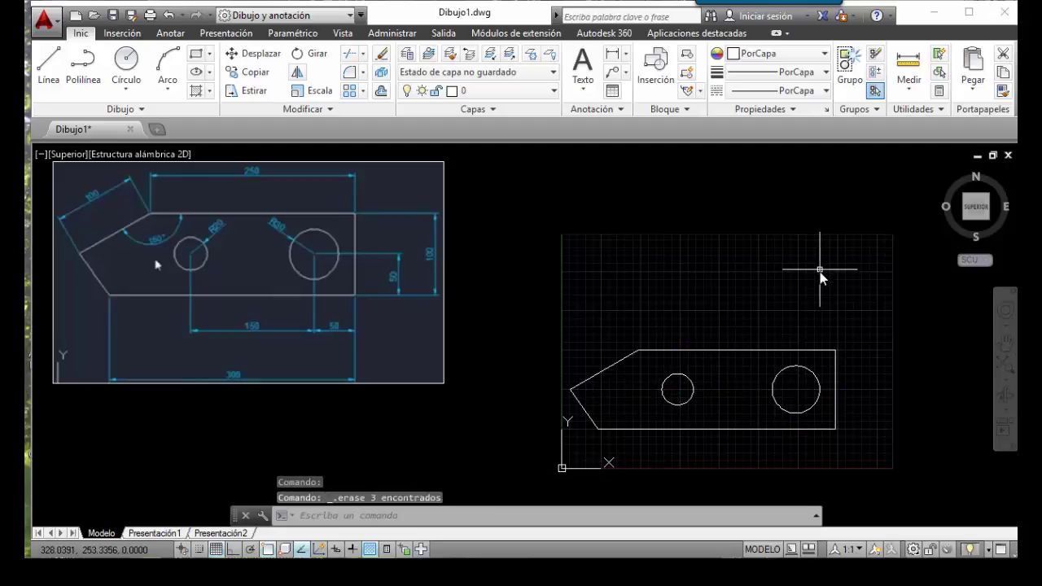
scroll(820, 271, up, 2)
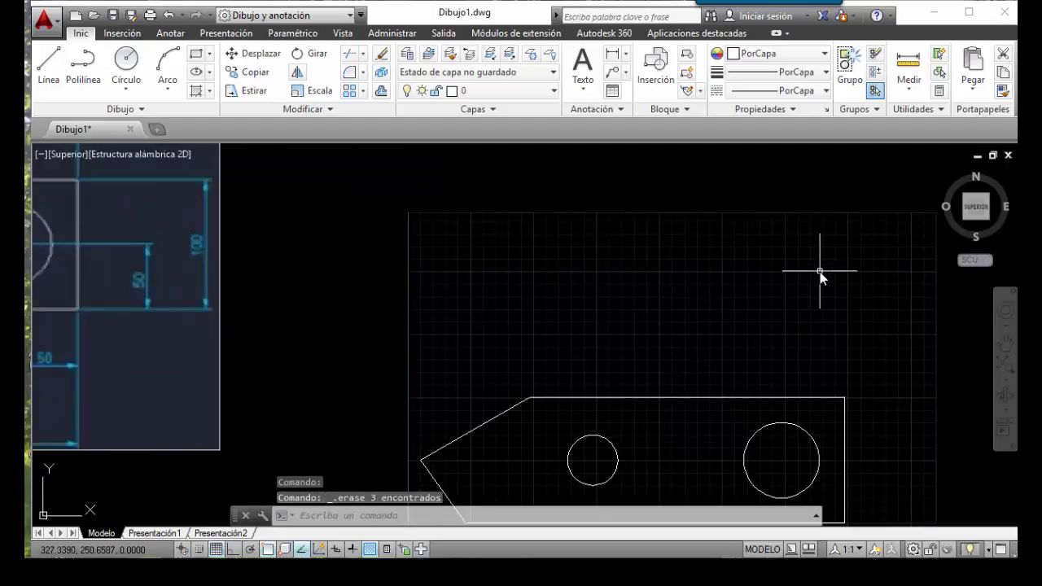